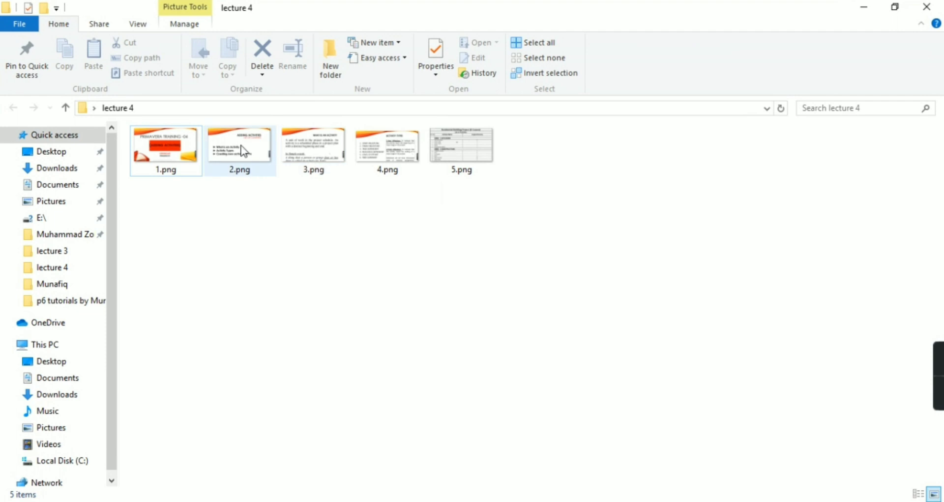
Step: Open the lecture 4 picture 5.png and enlarge its window to examine the project's list of activities and original durations
double_click(244, 151)
key(Right)
key(Right)
key(Right)
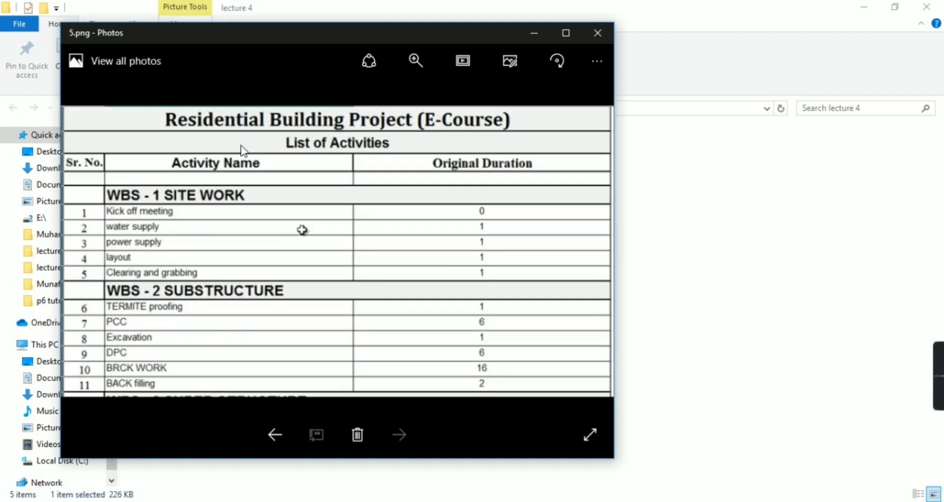
scroll(379, 141, up, 2)
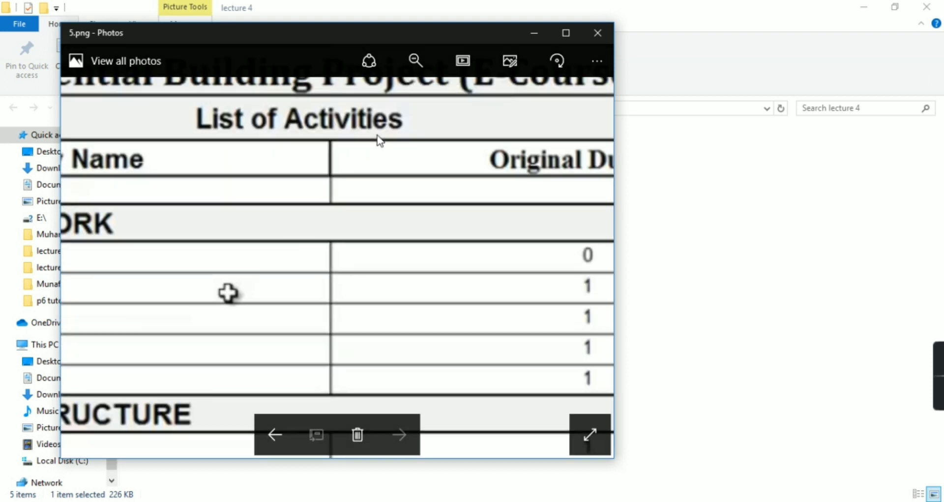
scroll(434, 156, down, 2)
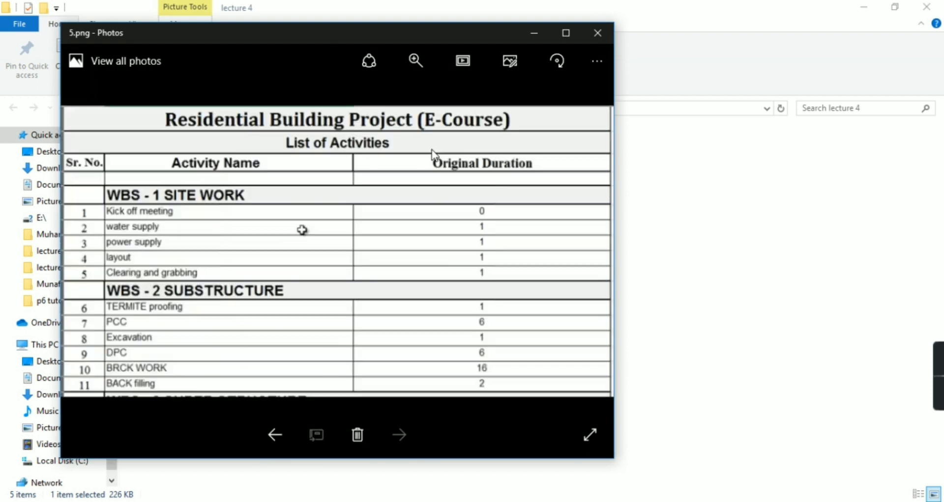
click(566, 32)
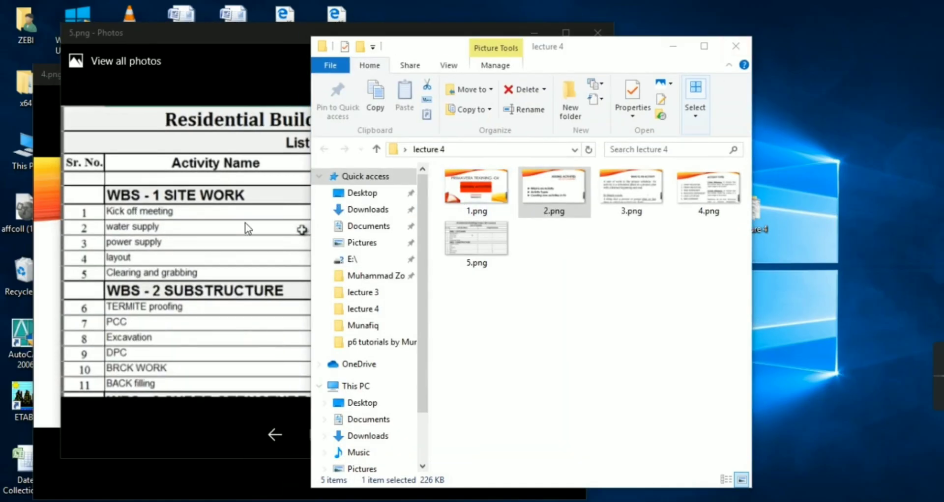
click(207, 238)
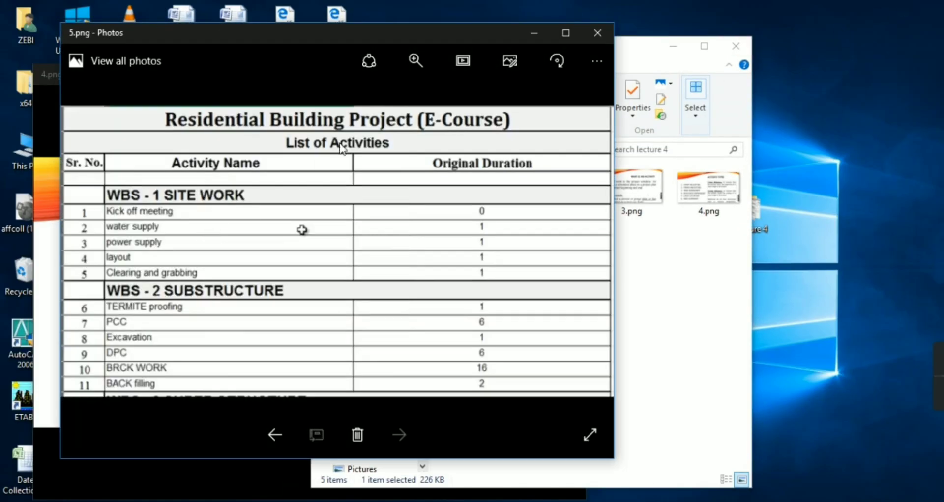
click(566, 33)
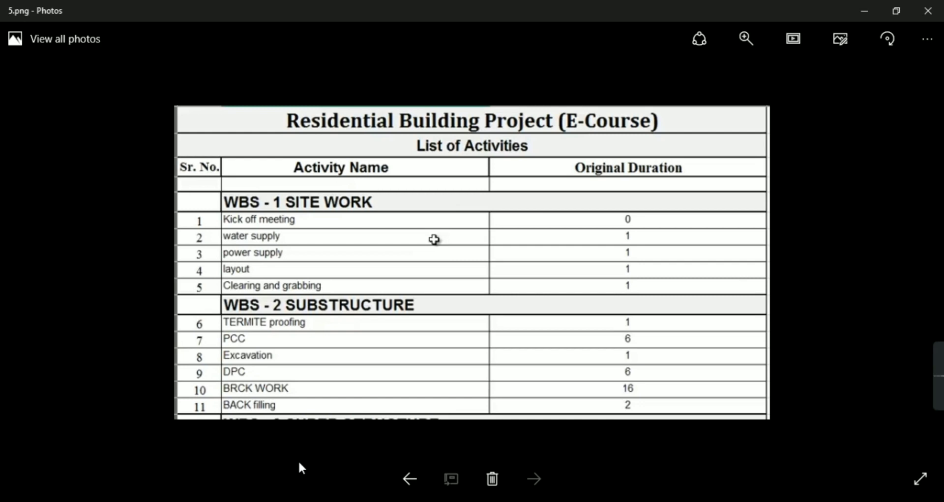
Step: Switch to Primavera P6 and show the activities of the Resident Building project
key(alt+Tab)
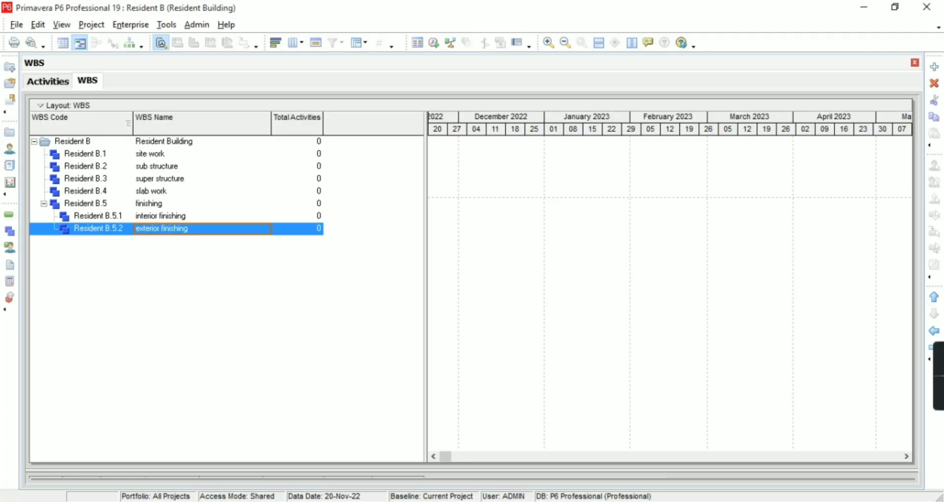
click(92, 26)
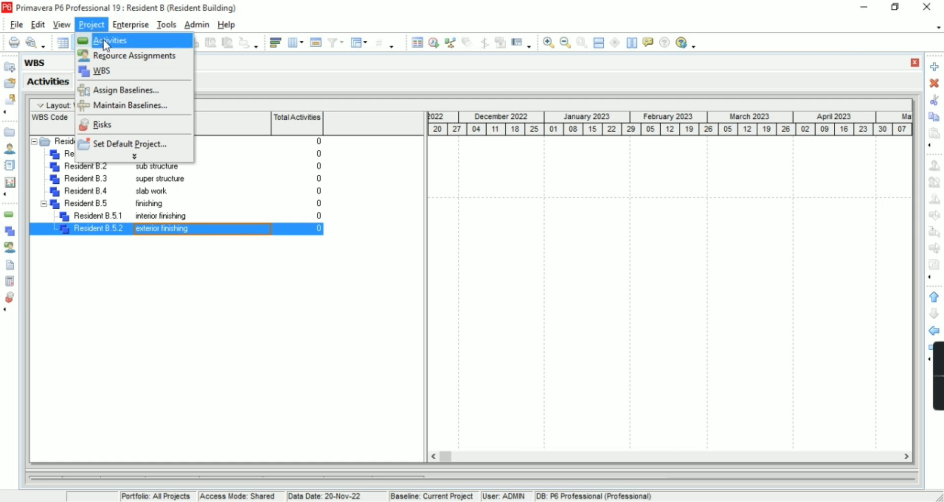
click(103, 40)
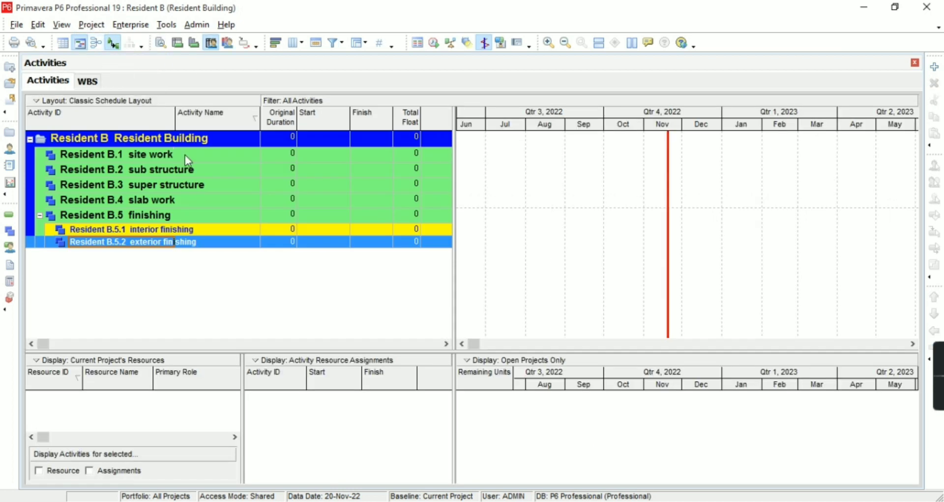
Step: Add a new activity under the site work WBS, keeping ID A1000, and name it "kick of meeting"
click(137, 153)
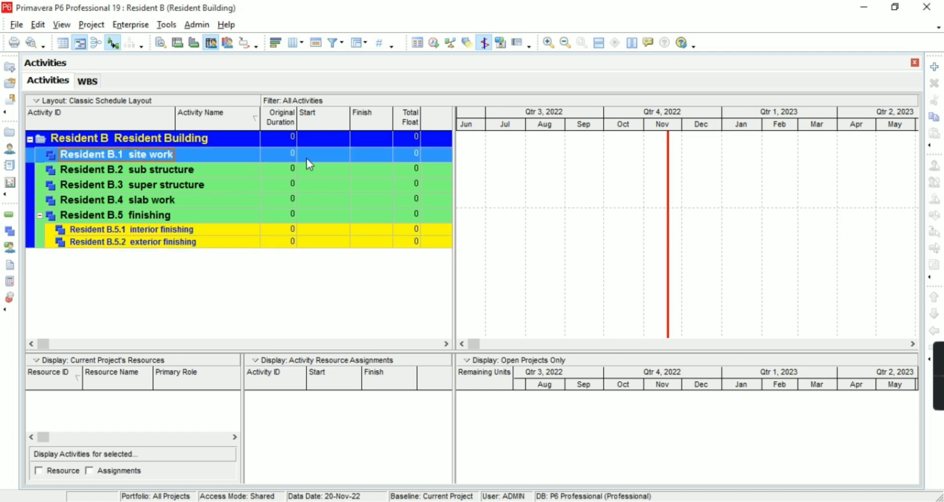
click(934, 69)
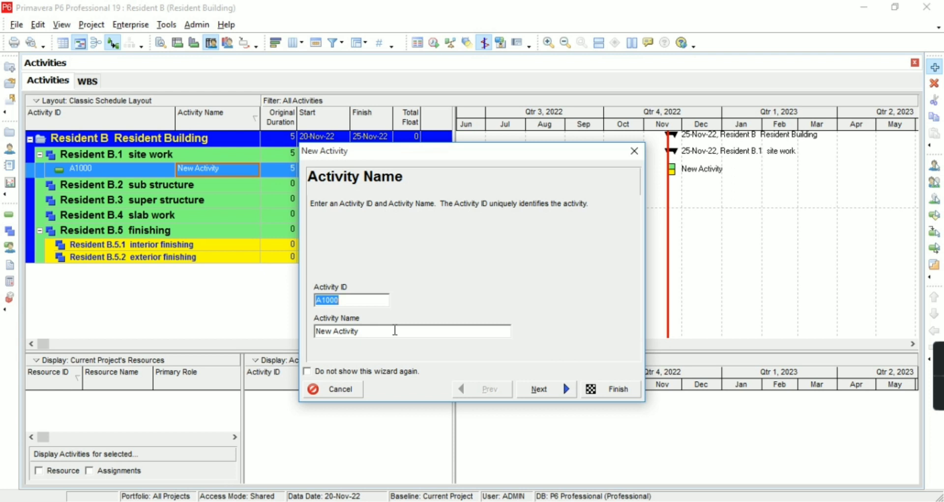
click(375, 336)
key(BackSpace)
key(BackSpace)
key(BackSpace)
key(BackSpace)
key(BackSpace)
key(BackSpace)
key(BackSpace)
key(BackSpace)
key(BackSpace)
key(BackSpace)
key(BackSpace)
key(BackSpace)
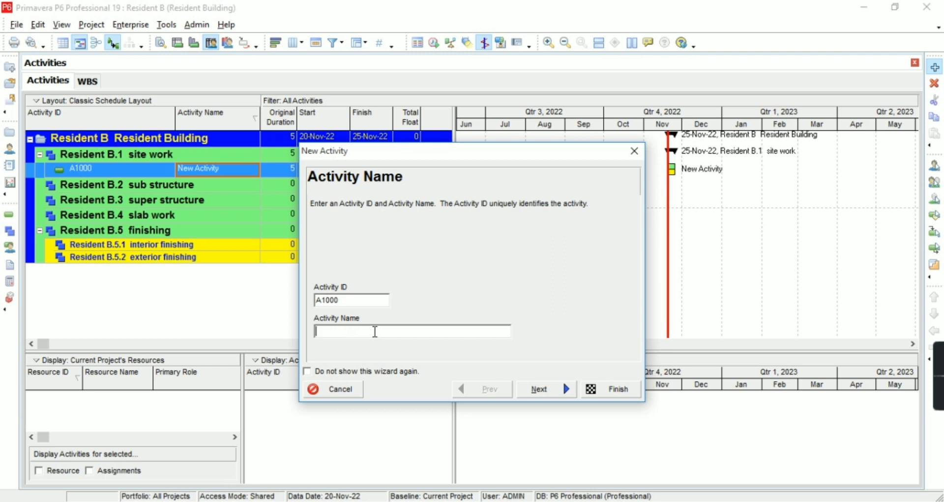
mouse_move(367, 499)
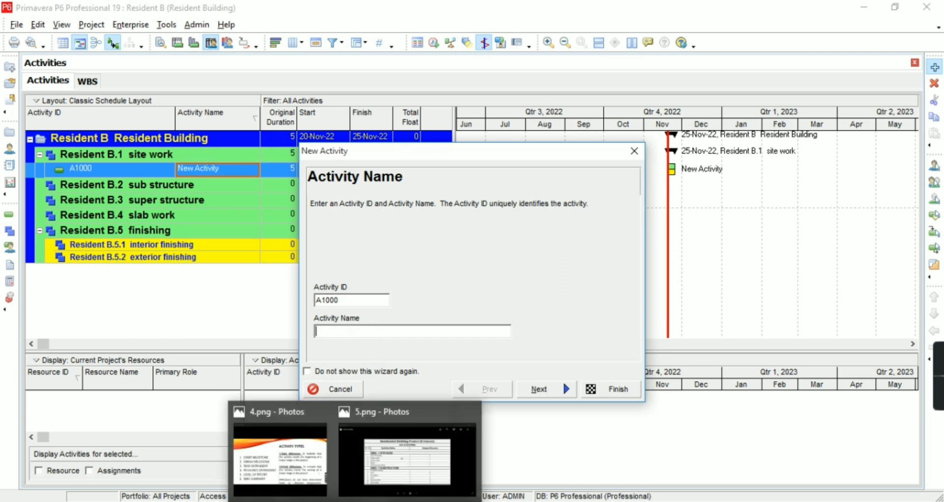
text(kick o)
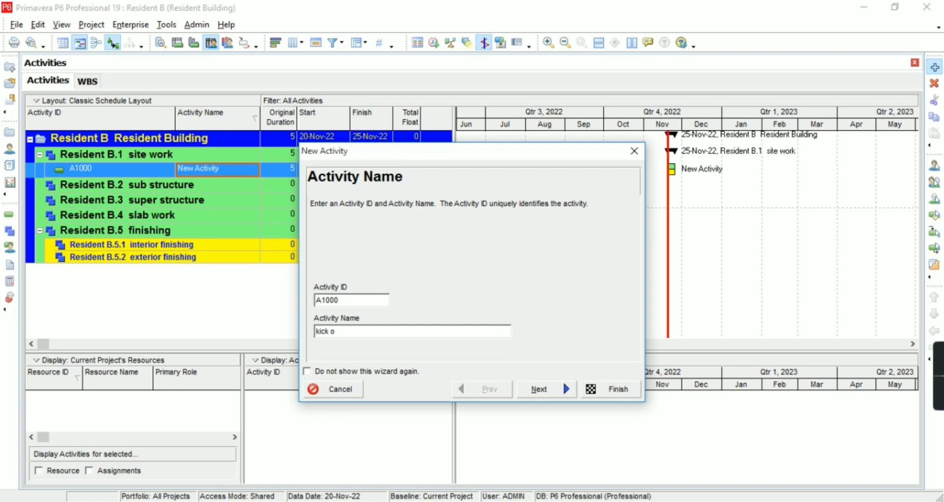
text(f mm)
right_click(351, 334)
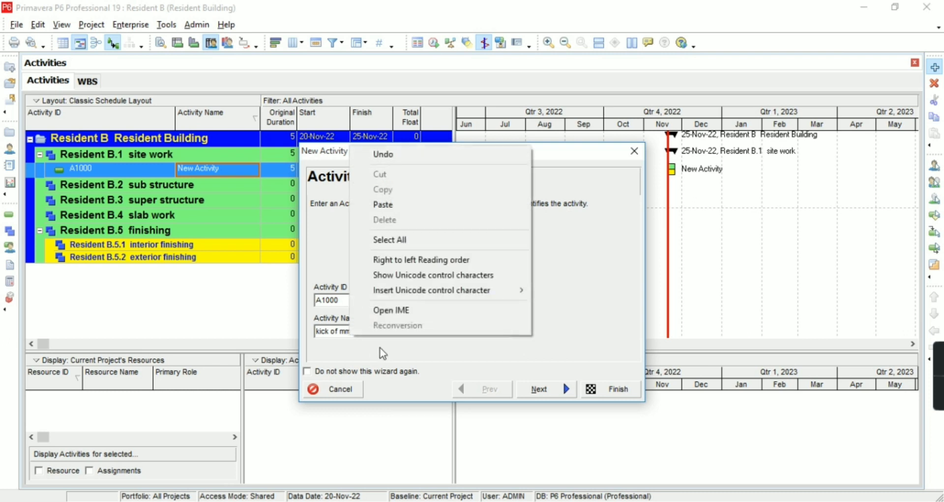
click(328, 336)
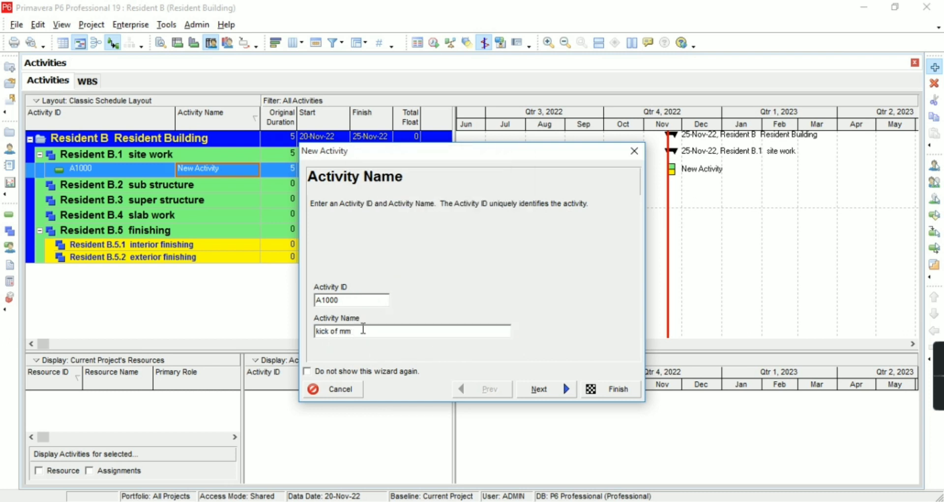
key(BackSpace)
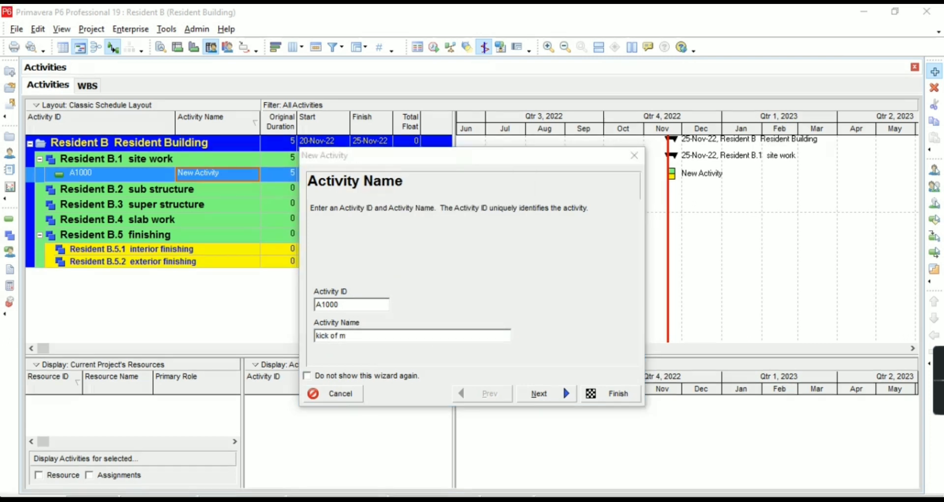
click(357, 335)
text(eeting)
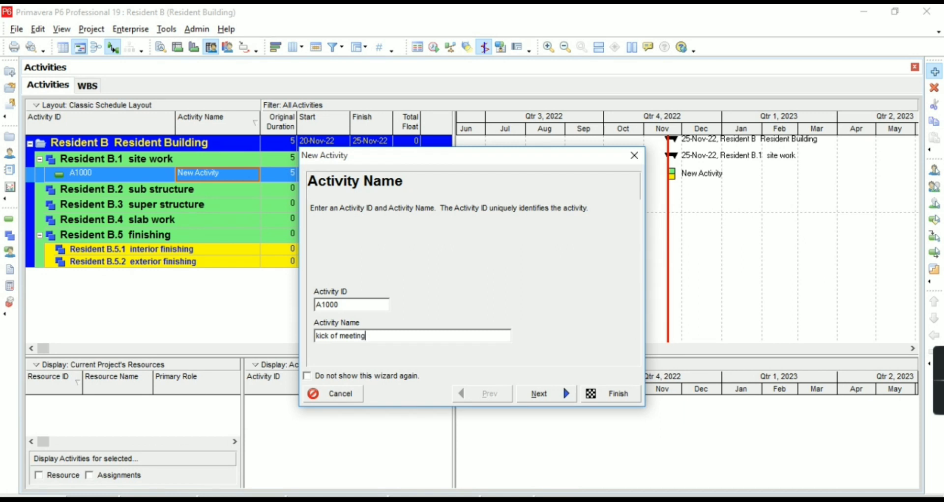
Step: Complete the "kick of meeting" activity with the default site work WBS, Task Dependent type, Fixed Duration & Units, and no resources or relationships
click(548, 401)
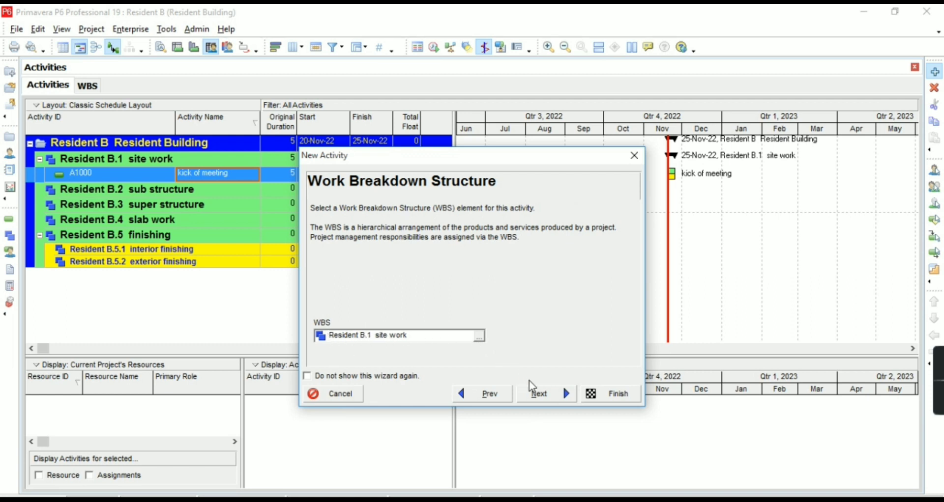
click(559, 401)
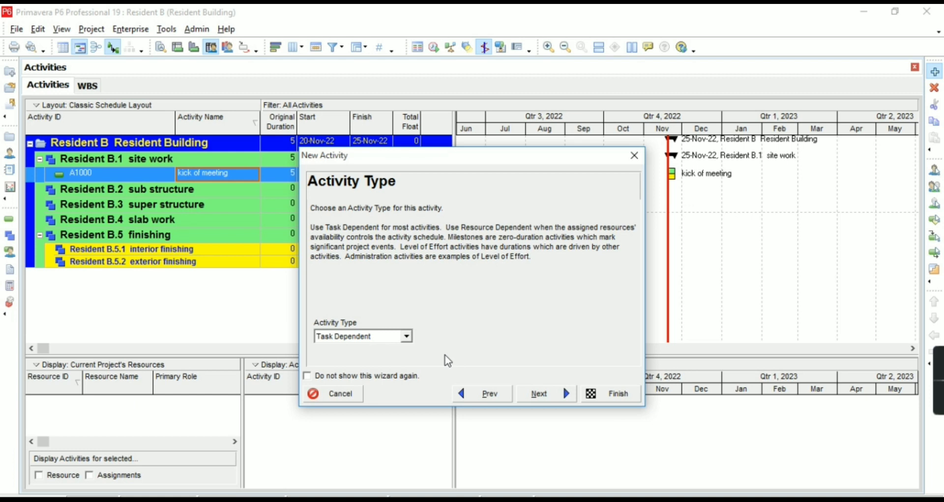
click(565, 397)
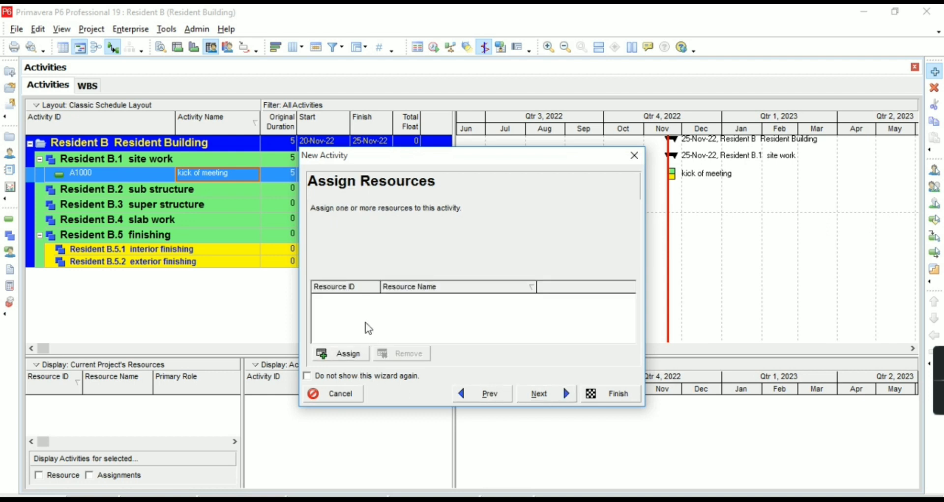
click(558, 395)
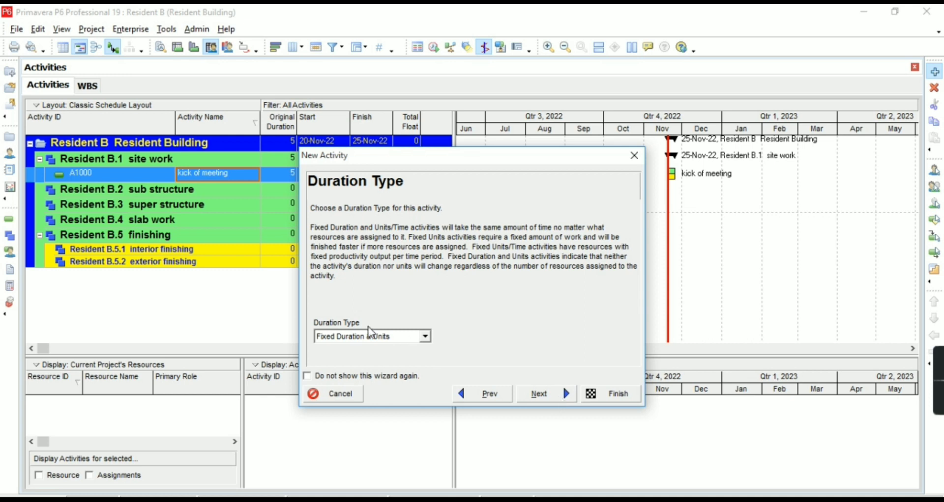
click(561, 399)
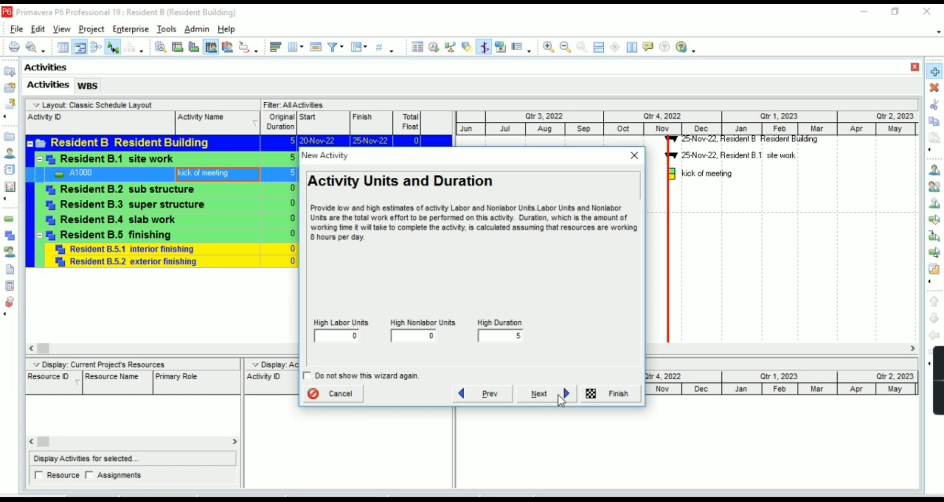
click(561, 400)
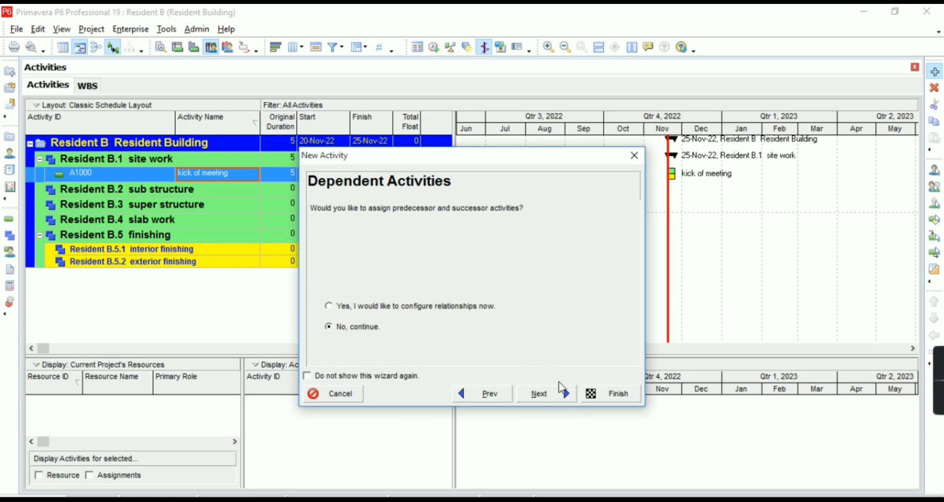
click(602, 395)
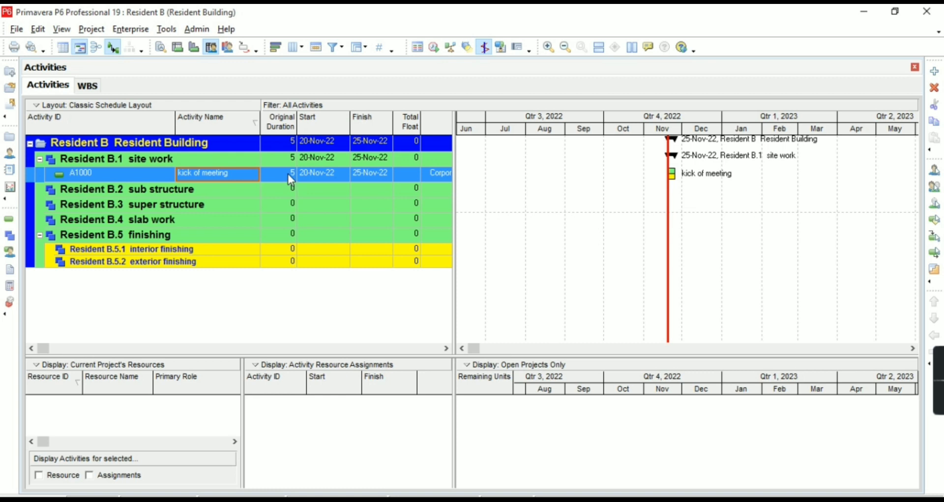
Step: Add a second site work activity, keeping ID A1010, and name it "water supply" as in the 5.png activity list
click(935, 73)
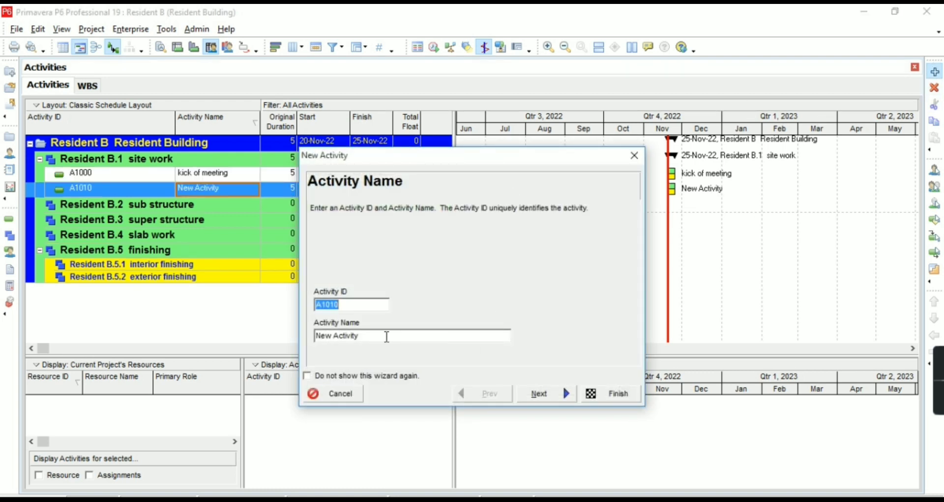
click(386, 337)
key(BackSpace)
key(BackSpace)
key(BackSpace)
key(BackSpace)
key(BackSpace)
key(BackSpace)
key(BackSpace)
key(BackSpace)
key(BackSpace)
key(BackSpace)
key(BackSpace)
key(BackSpace)
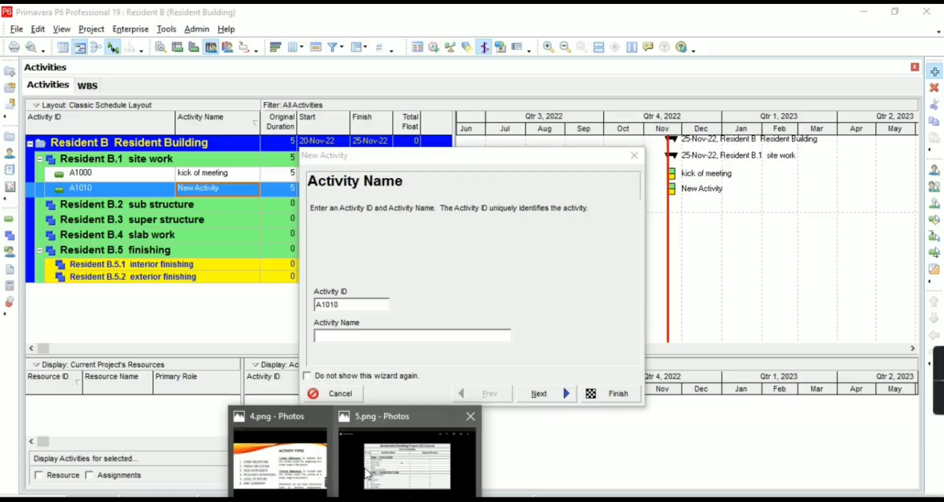
click(365, 471)
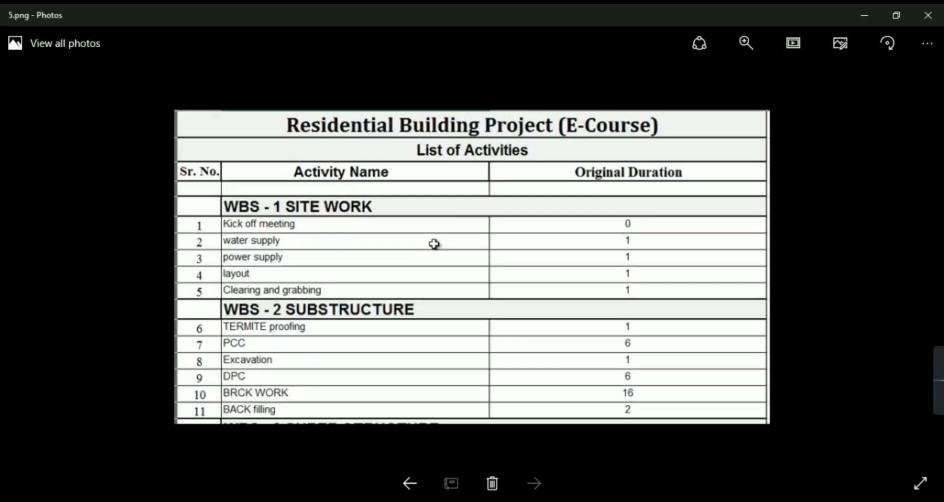
click(362, 459)
text(water supply)
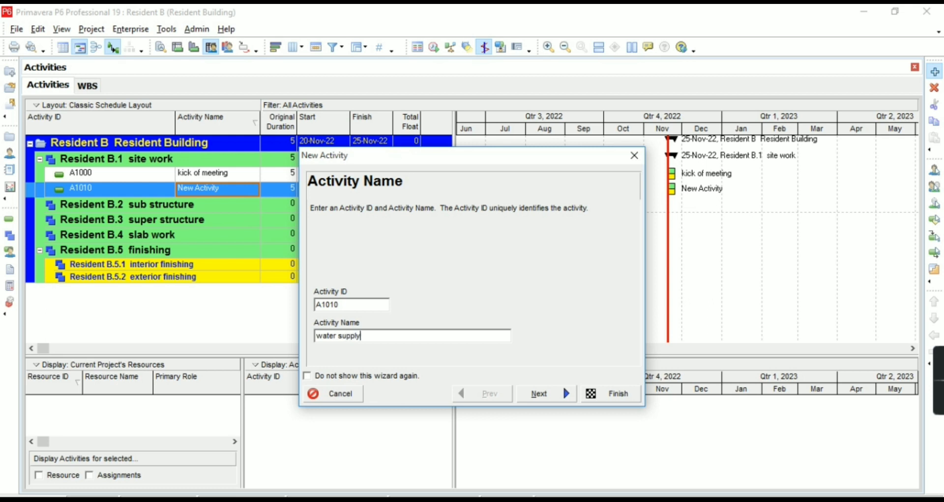
Step: Keep the site work WBS, Task Dependent type and Fixed Duration & Units for the water supply activity, without assigning resources
click(546, 394)
click(551, 396)
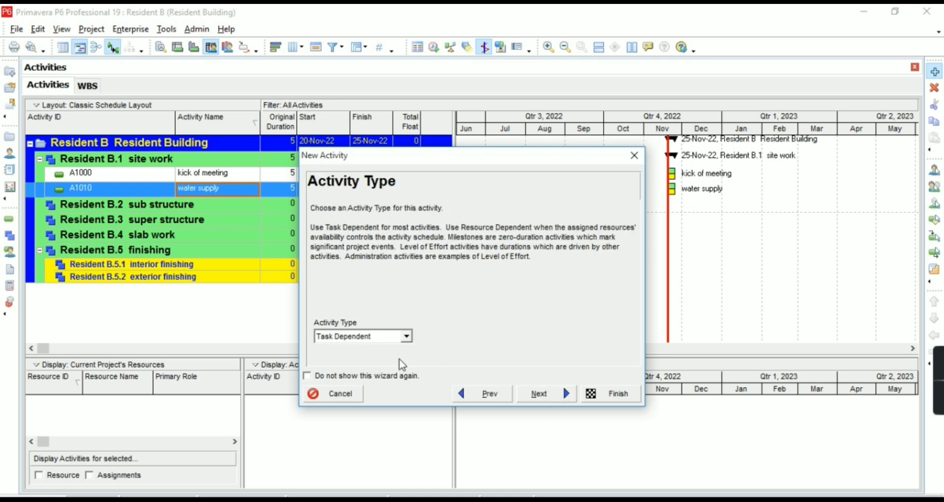
click(552, 398)
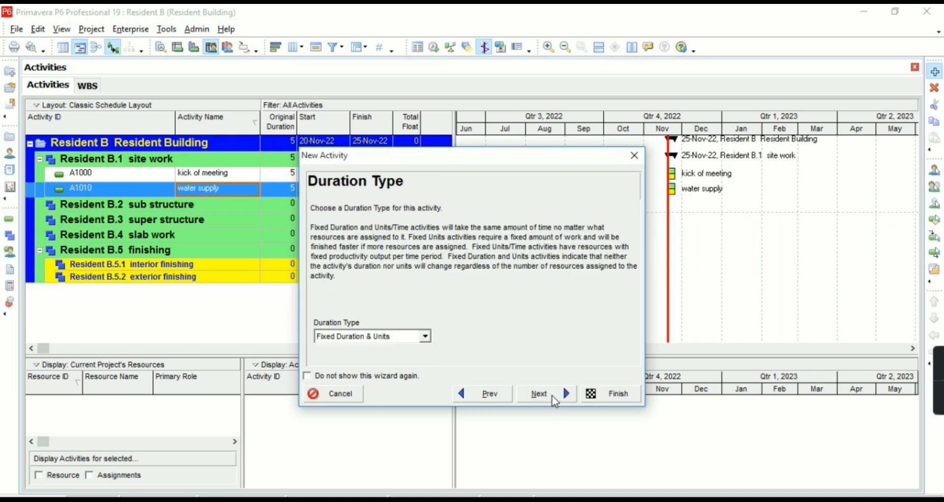
click(425, 339)
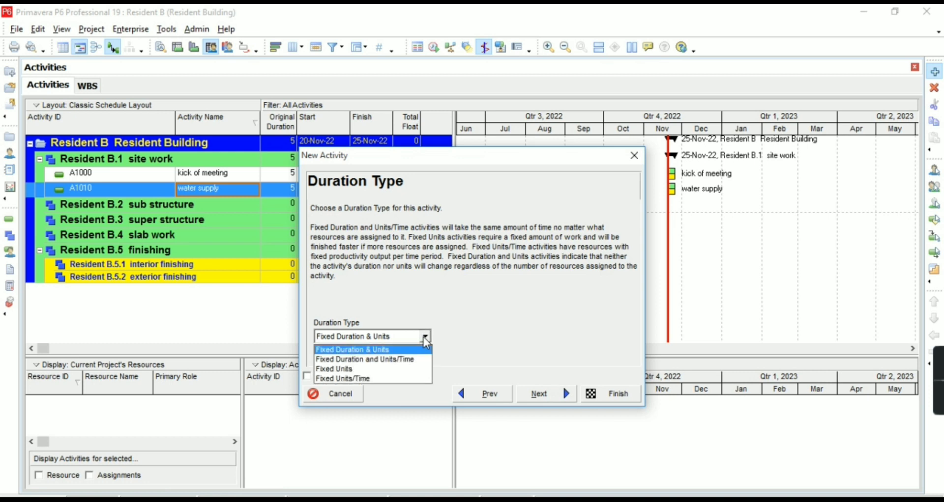
click(425, 339)
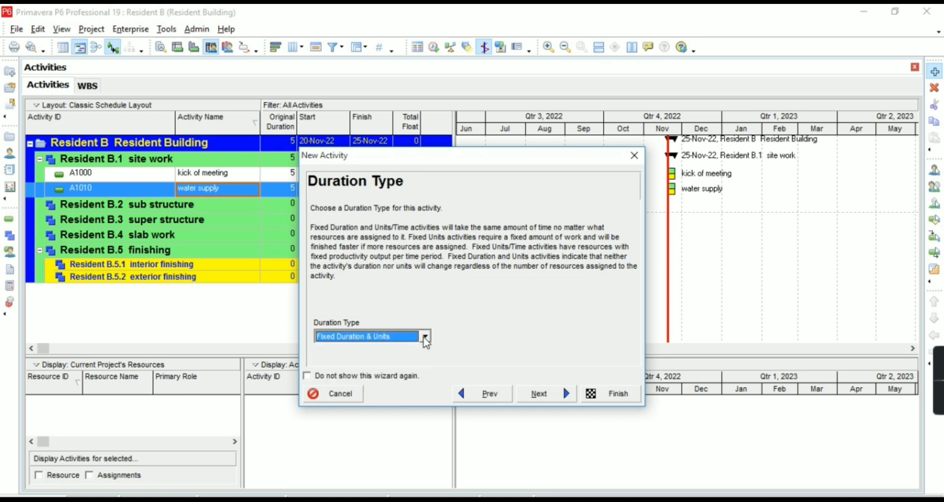
click(559, 401)
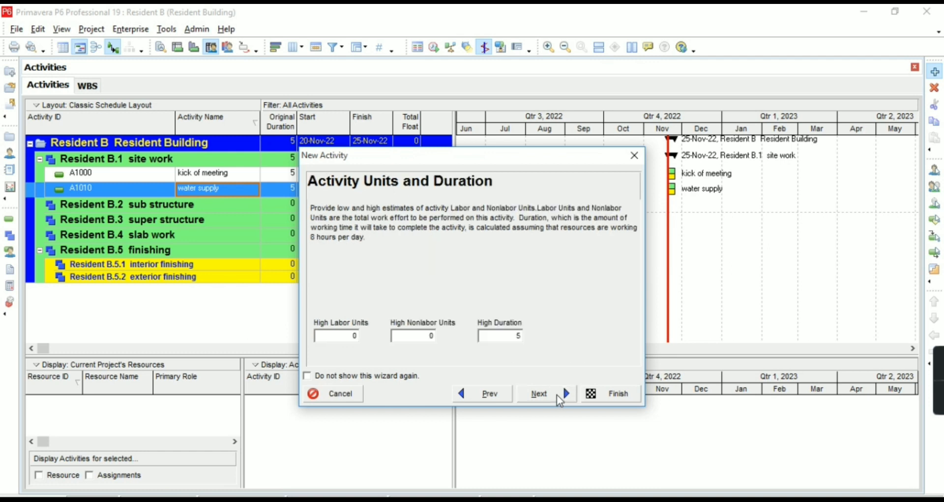
Step: Set the water supply activity's high duration to 1 and continue to the dependent activities question
click(523, 340)
key(BackSpace)
text(1)
click(567, 397)
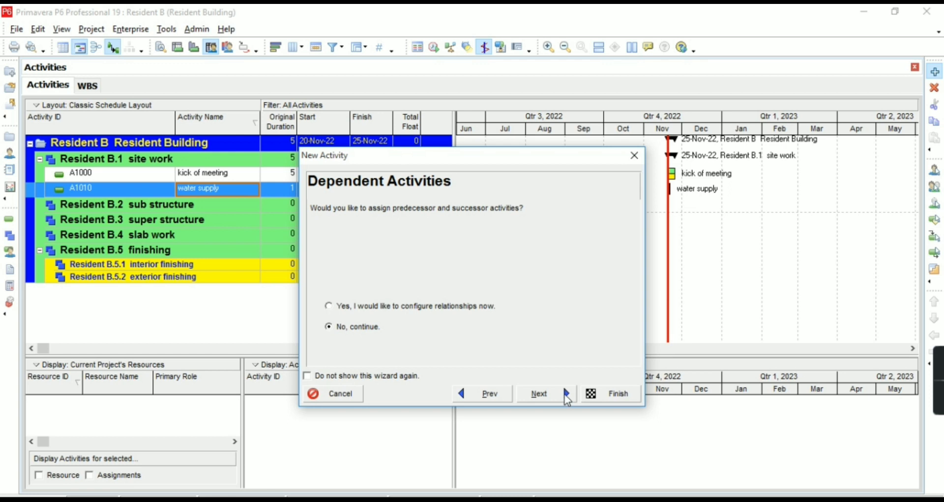
Step: Finish the water supply activity without configuring relationships or further activity details
click(567, 397)
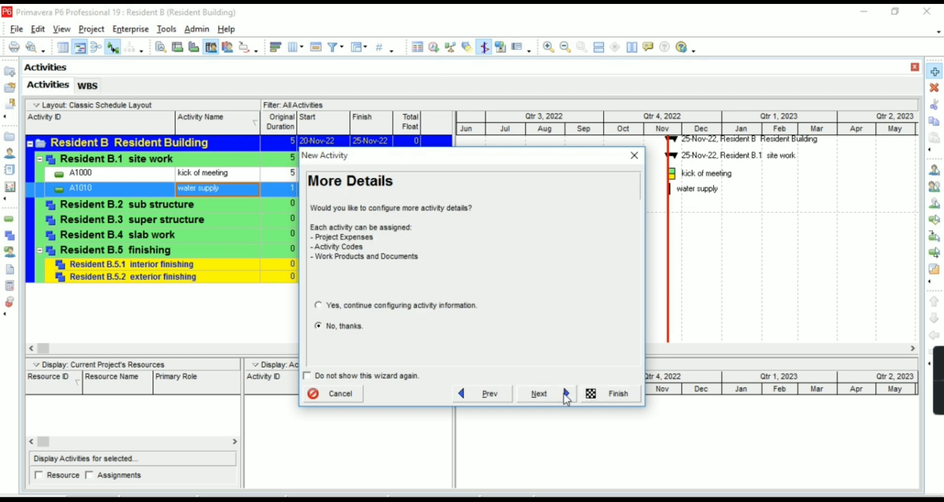
click(567, 398)
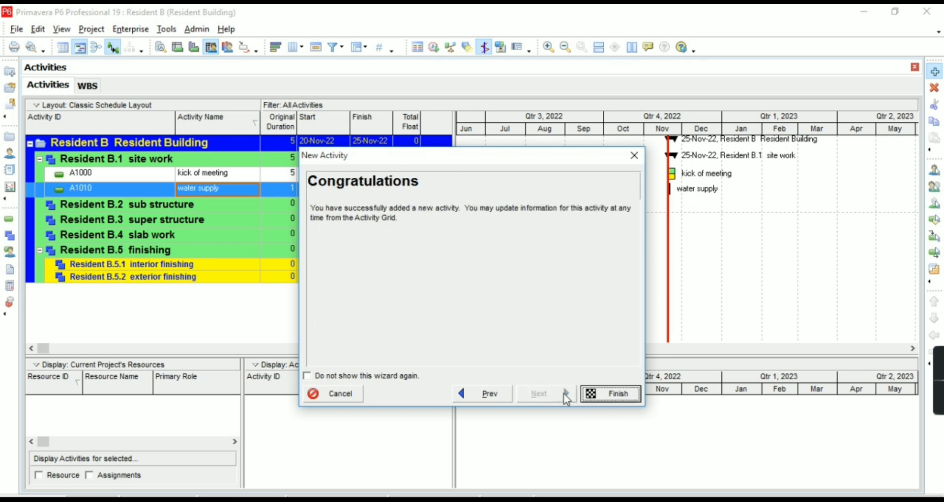
click(610, 395)
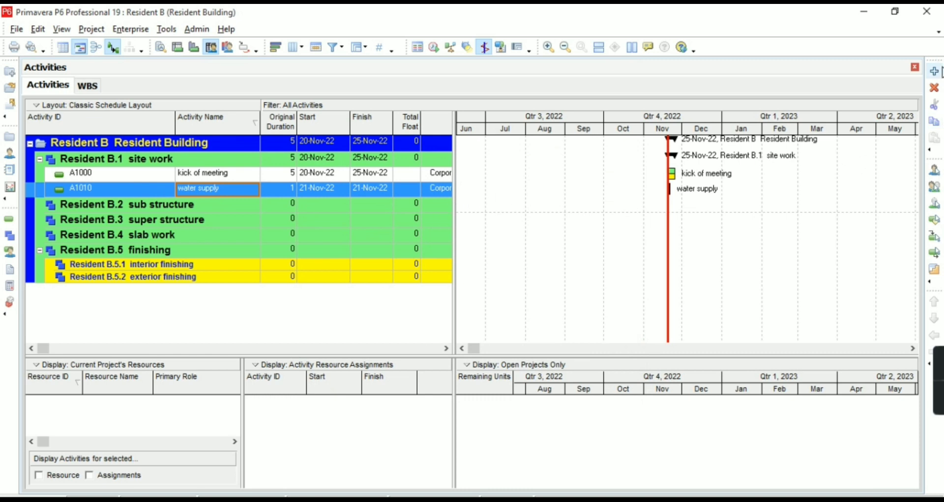
Step: Add a third site work activity from the 5.png list, keeping ID A1020, and name it "power suply"
click(934, 72)
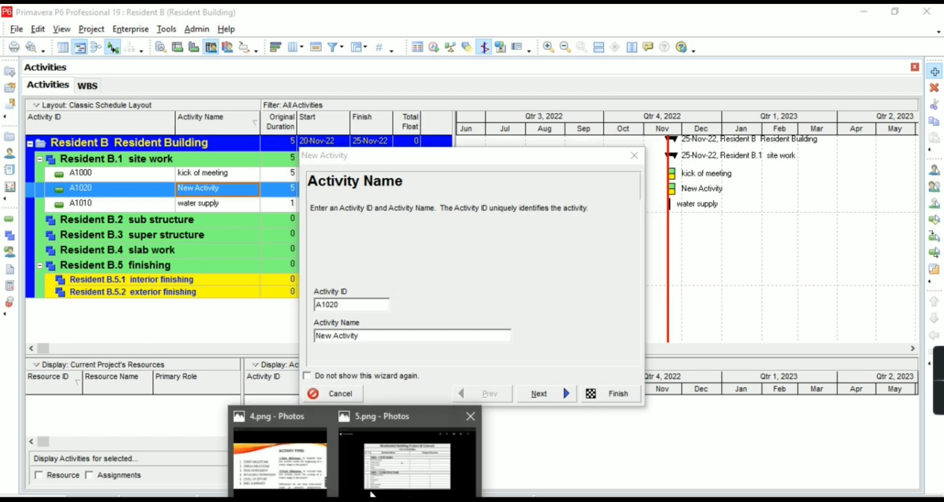
click(384, 466)
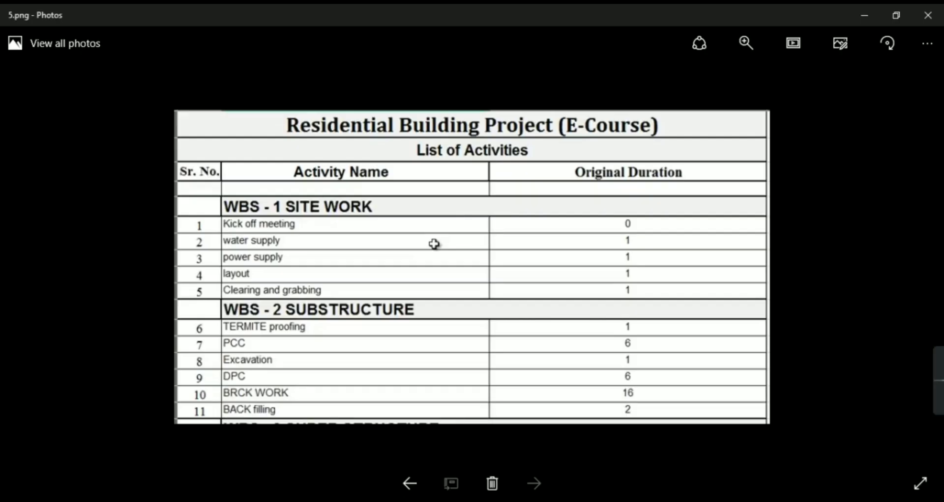
key(alt+Tab)
click(369, 333)
key(BackSpace)
key(BackSpace)
key(BackSpace)
key(BackSpace)
key(BackSpace)
key(BackSpace)
key(BackSpace)
key(BackSpace)
key(BackSpace)
key(BackSpace)
key(BackSpace)
key(BackSpace)
text(powe)
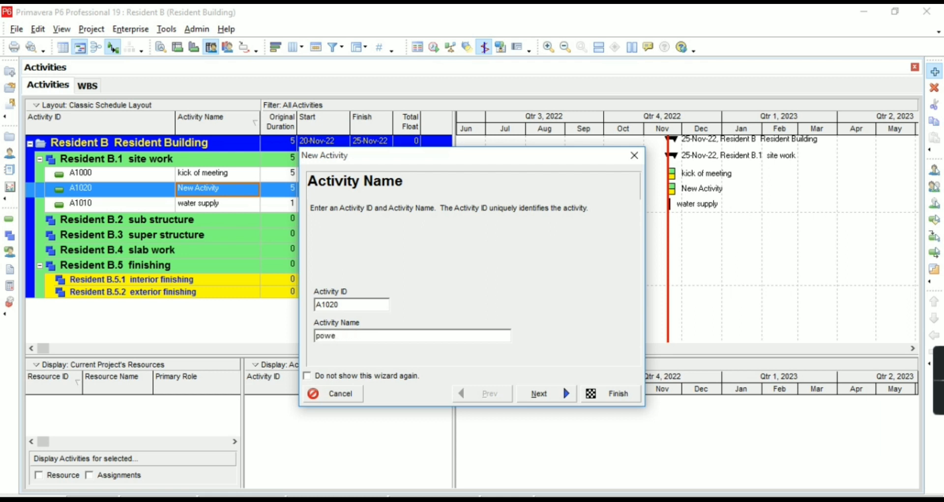
text(r suply)
click(548, 397)
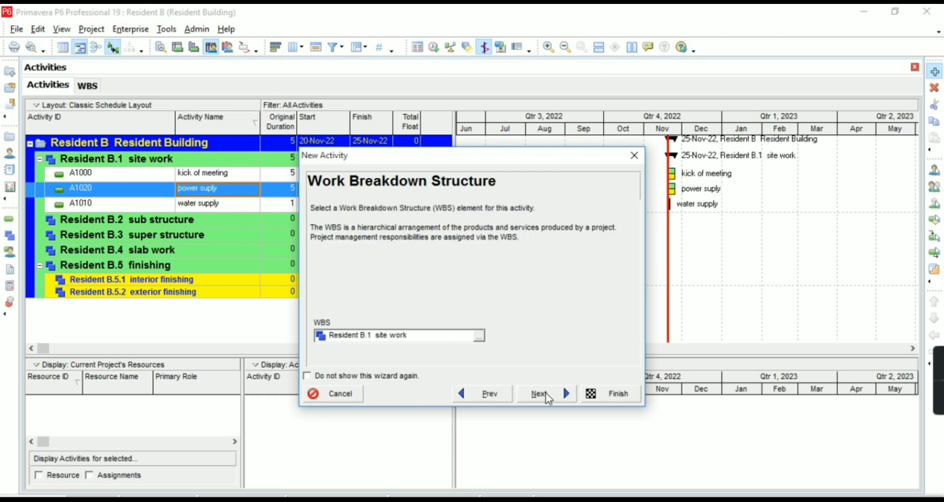
Step: Keep the site work WBS, default activity type and Fixed Duration & Units for activity A1020, without assigning resources
click(549, 398)
click(549, 398)
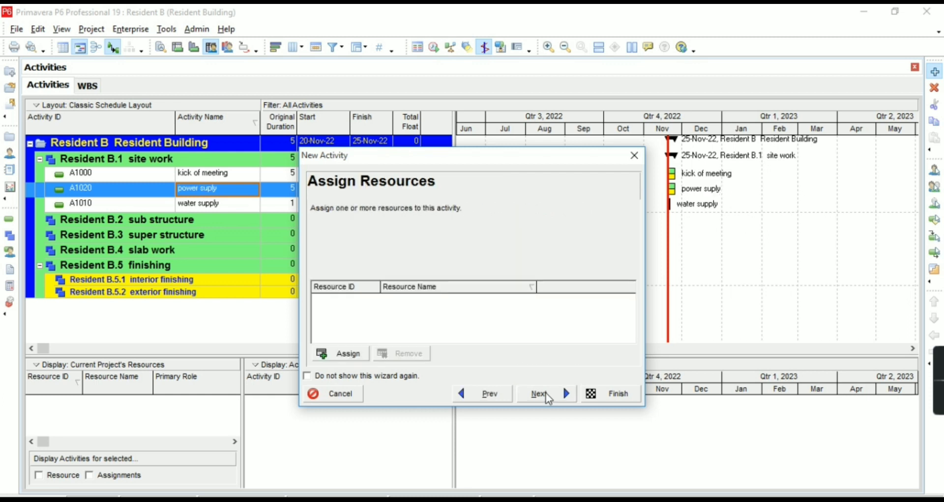
click(549, 398)
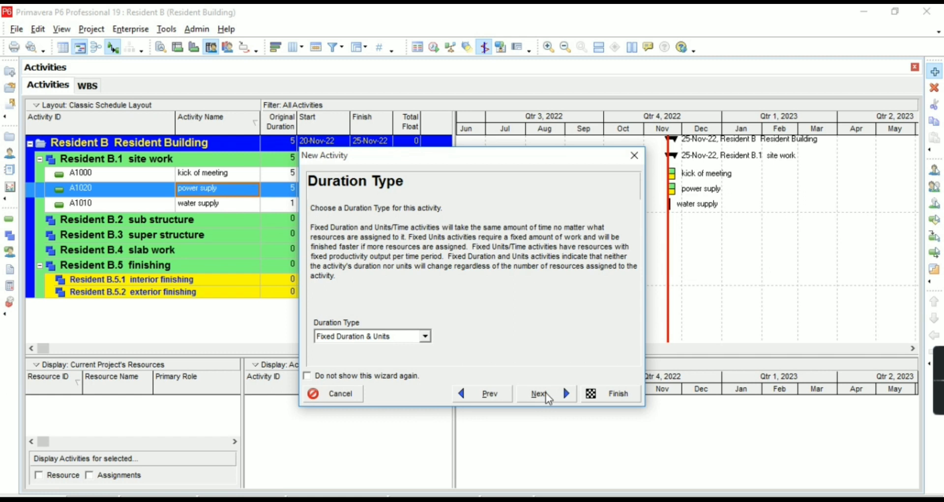
click(549, 398)
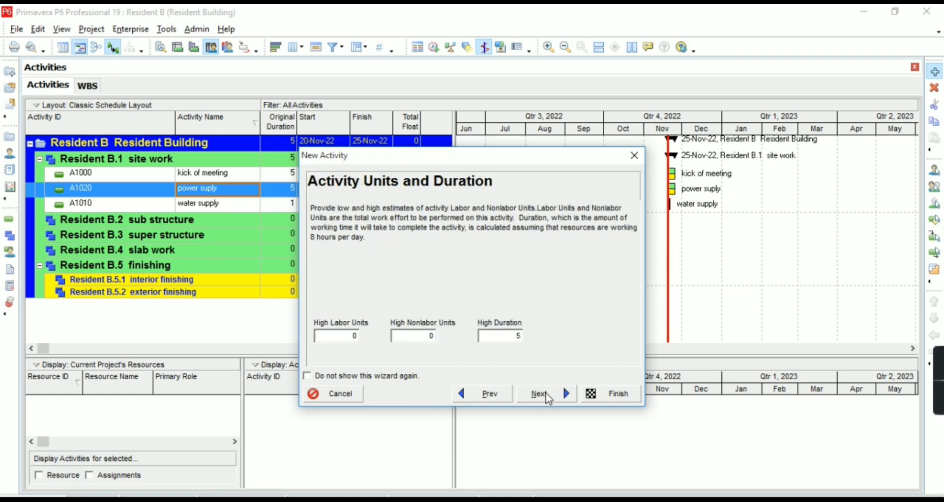
Step: Set activity A1020's high duration to 1 and finish it without relationships or further details
click(524, 337)
key(BackSpace)
text(1)
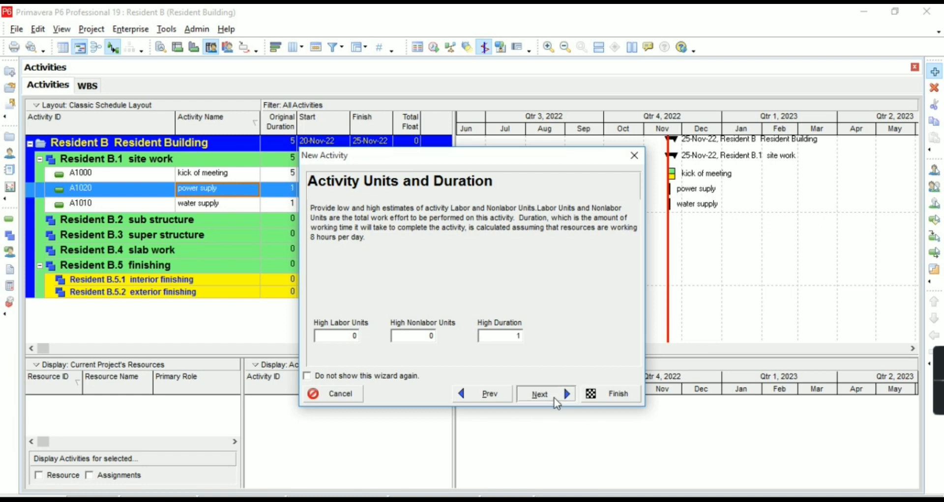
click(553, 396)
click(553, 397)
click(554, 399)
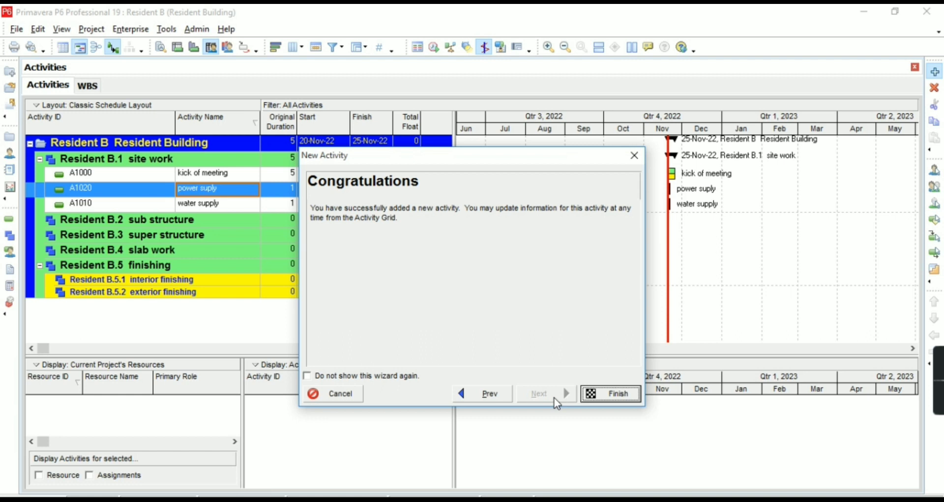
click(612, 395)
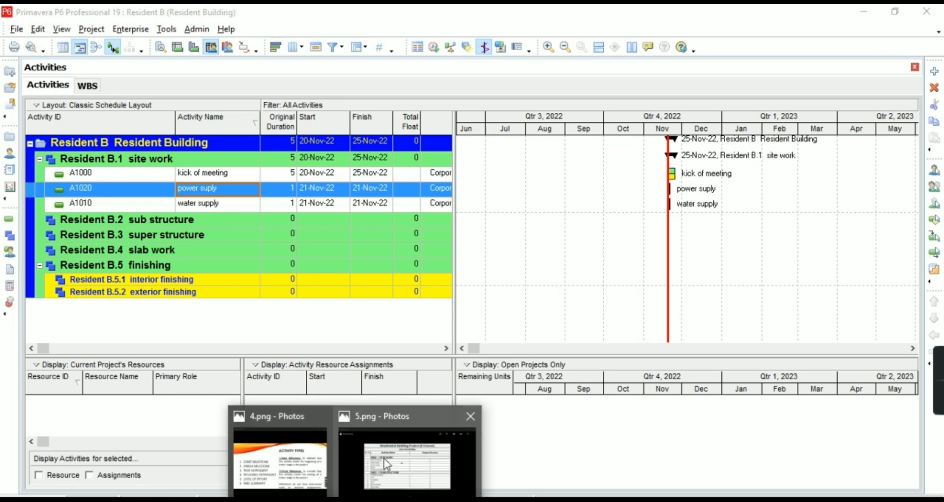
Step: Check the 5.png list for the fourth site work activity and add it with ID A1030, named "layout"
click(386, 465)
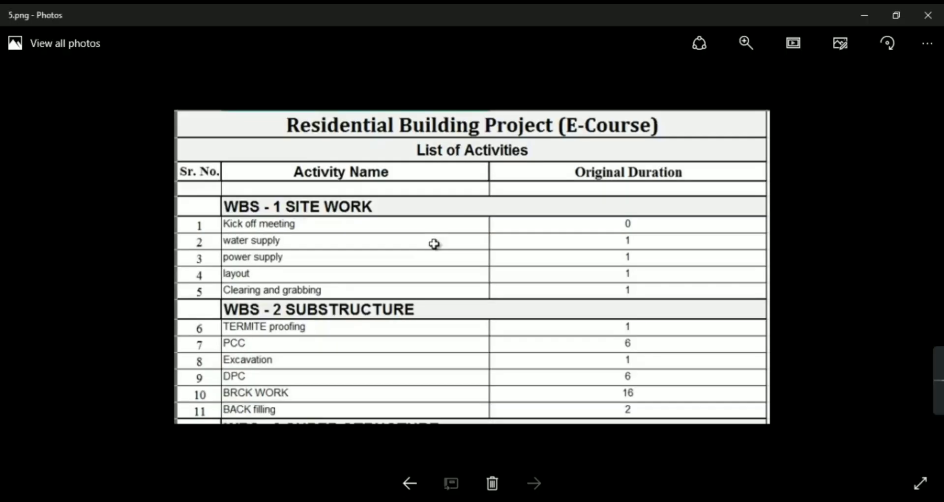
key(alt+Tab)
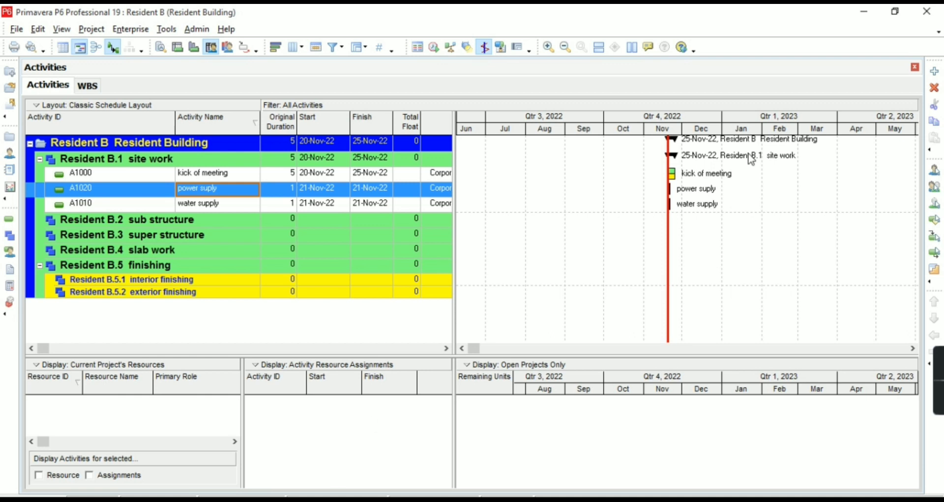
click(935, 73)
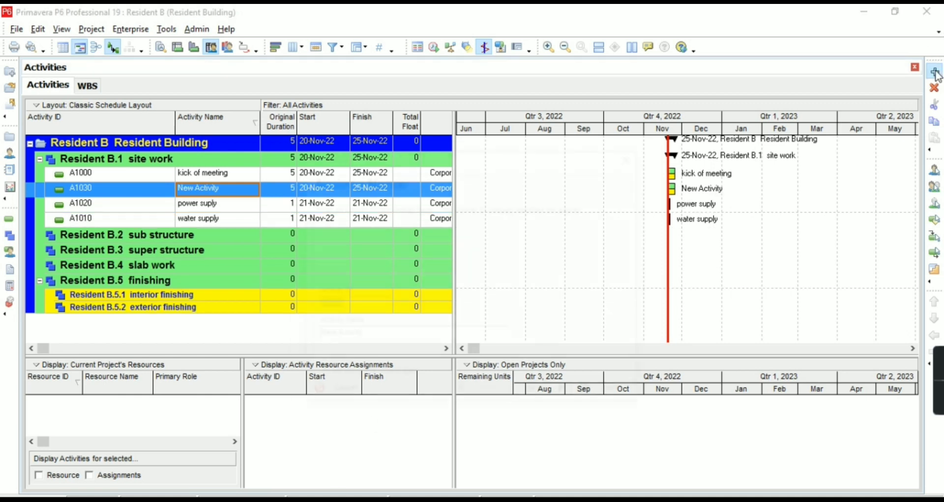
click(372, 340)
key(BackSpace)
key(BackSpace)
key(BackSpace)
key(BackSpace)
key(BackSpace)
key(BackSpace)
key(BackSpace)
key(BackSpace)
key(BackSpace)
key(BackSpace)
key(BackSpace)
key(BackSpace)
text(;)
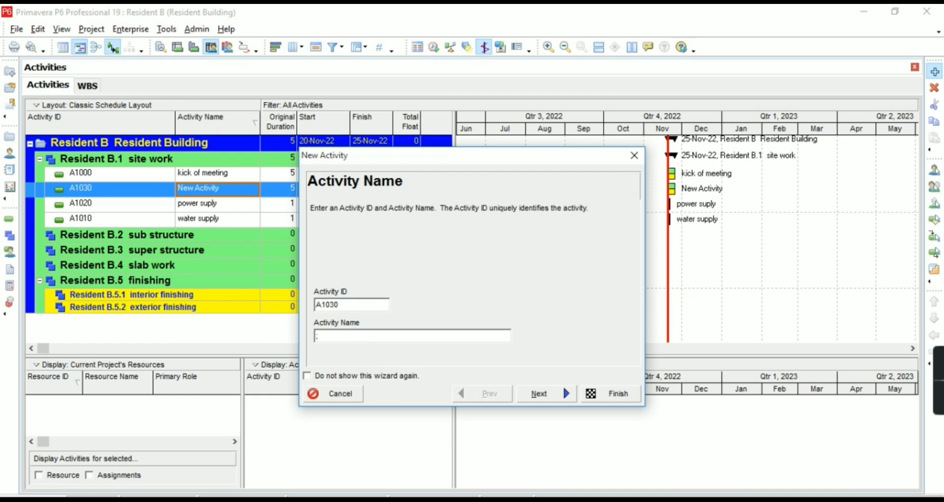
text(layout)
click(549, 398)
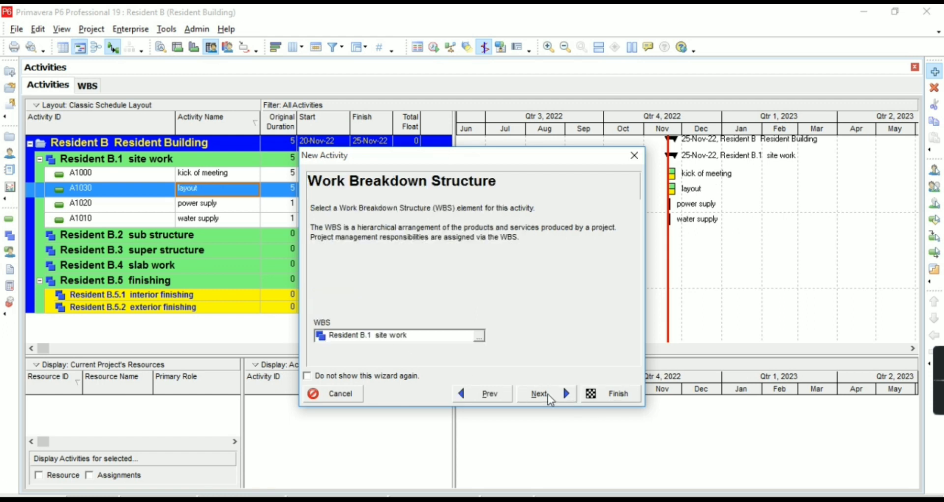
Step: Keep the site work WBS and the default activity and duration types for the layout activity, without assigning resources
click(549, 398)
click(550, 398)
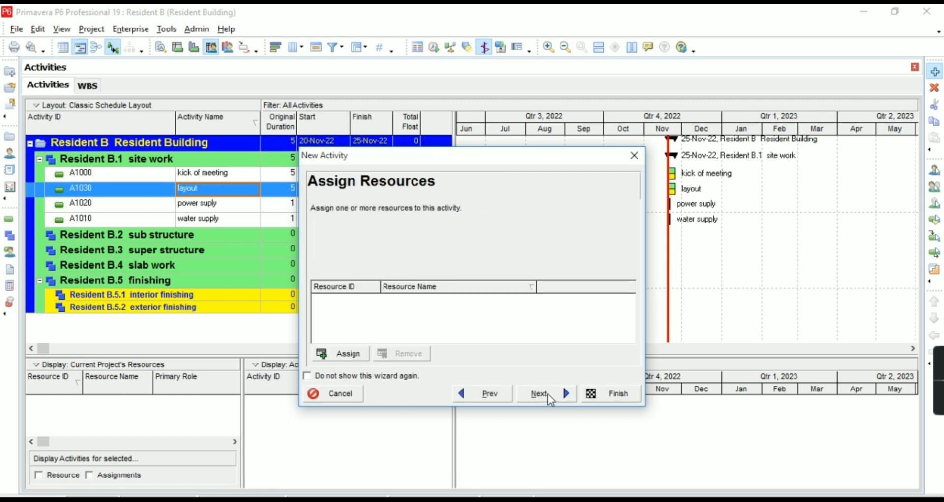
click(550, 398)
click(550, 395)
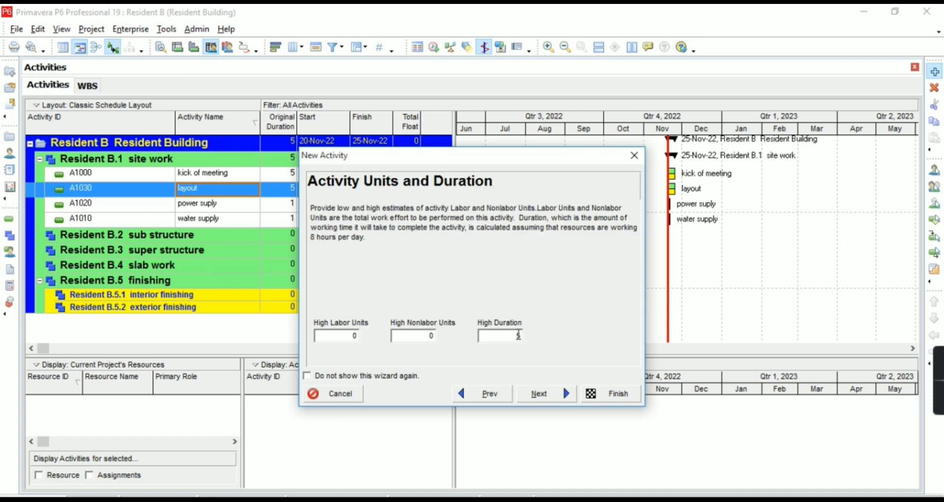
Step: Set the layout activity's high duration to 1 and finish it without relationships or further details
click(520, 338)
key(BackSpace)
text(1)
click(571, 394)
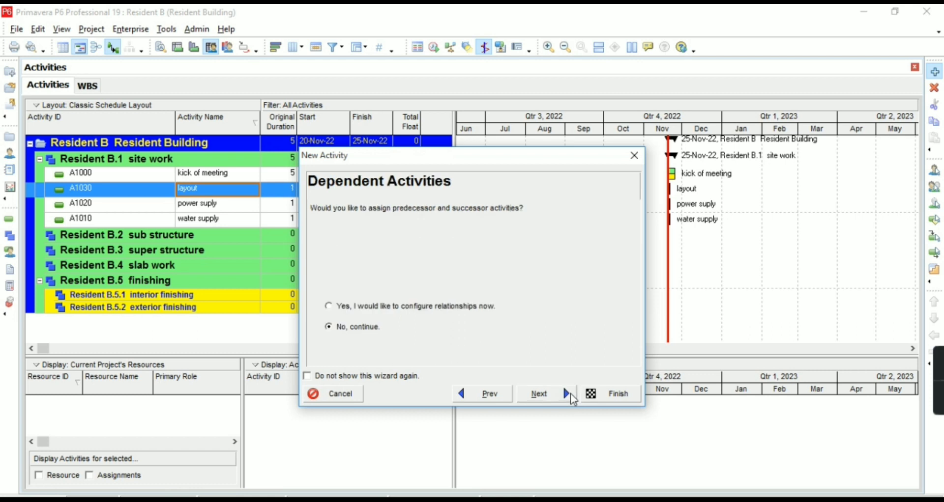
click(570, 394)
click(570, 393)
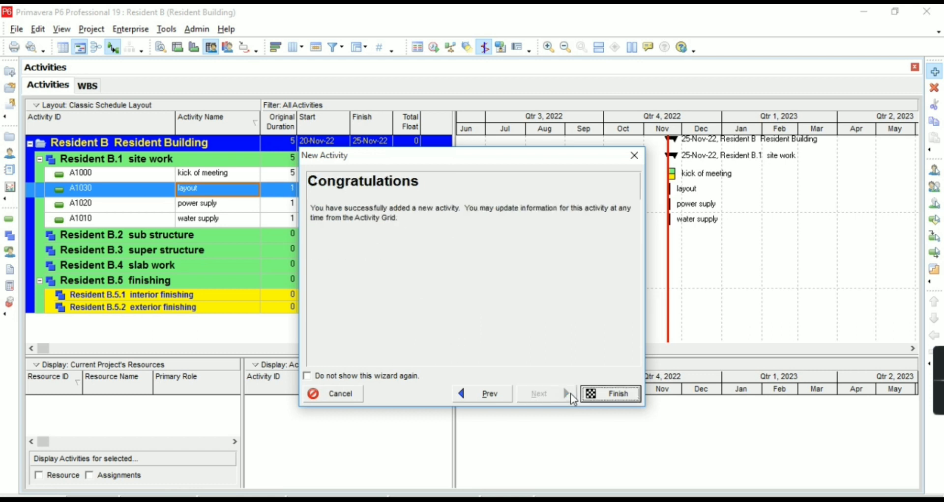
click(613, 397)
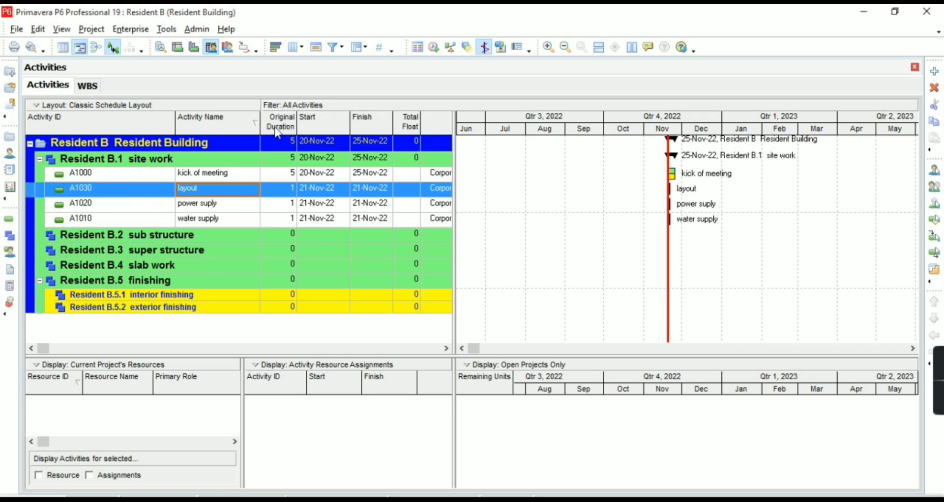
Step: Open the Training residential building project by choosing the DCN Descon group in the project list
click(16, 29)
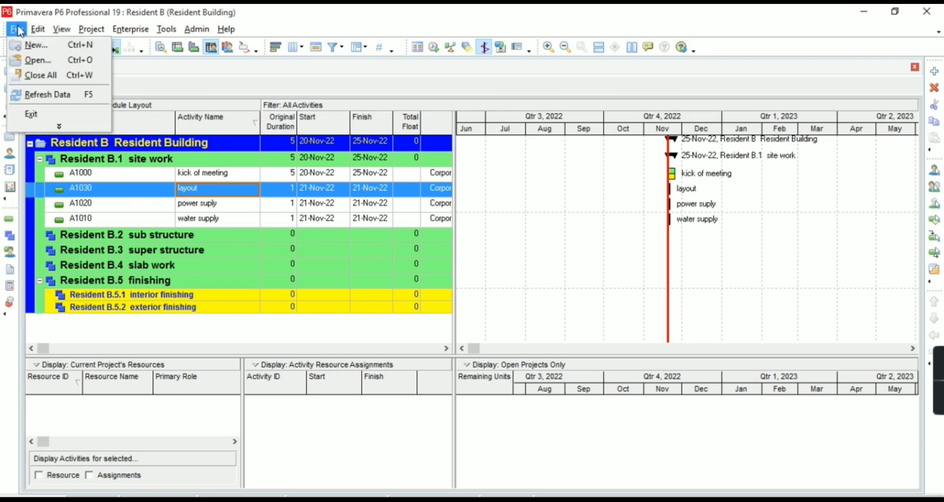
click(45, 60)
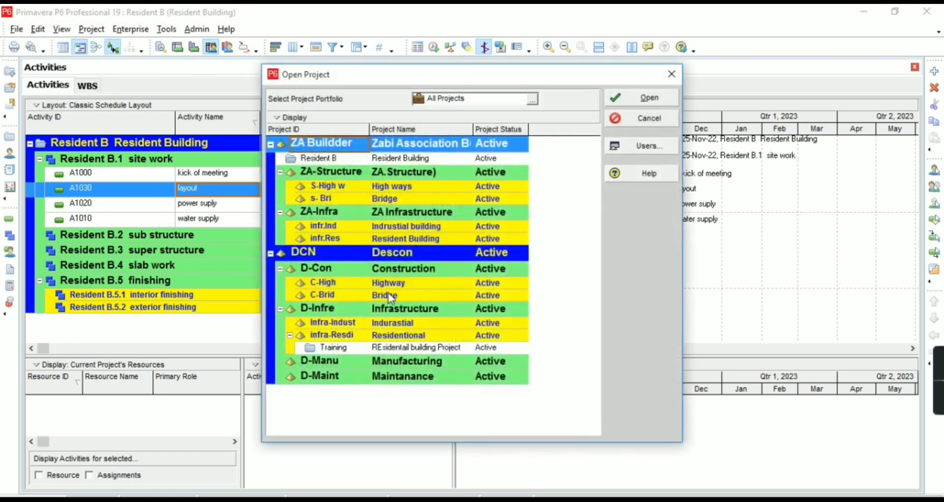
click(382, 252)
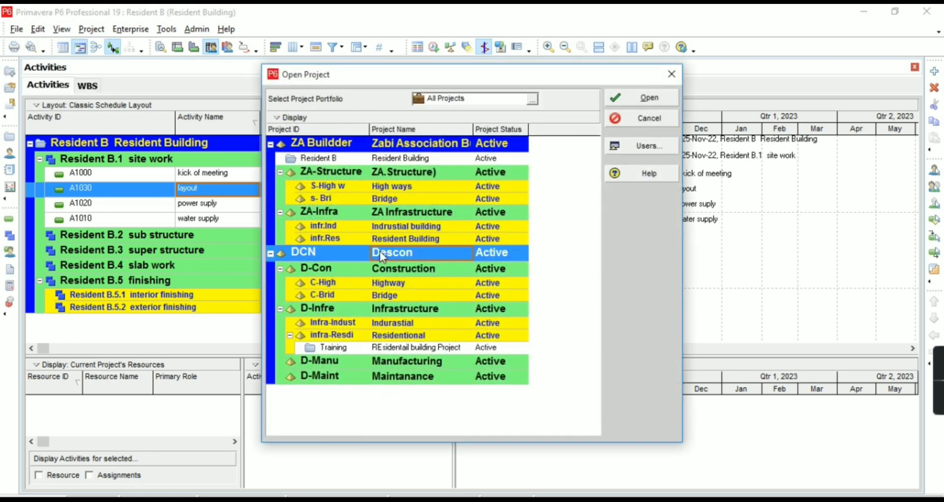
click(626, 94)
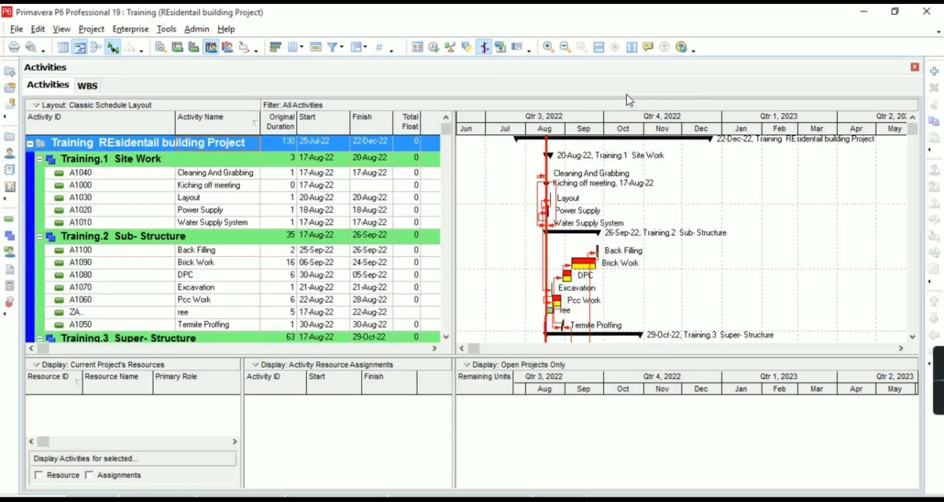
Step: Review the Training project's activities and original durations under each WBS element, from Site Work through Finishing
key(Down)
key(Down)
key(Down)
key(Down)
key(Down)
key(Down)
key(Down)
key(Down)
key(Down)
key(Down)
key(Down)
key(Down)
key(Down)
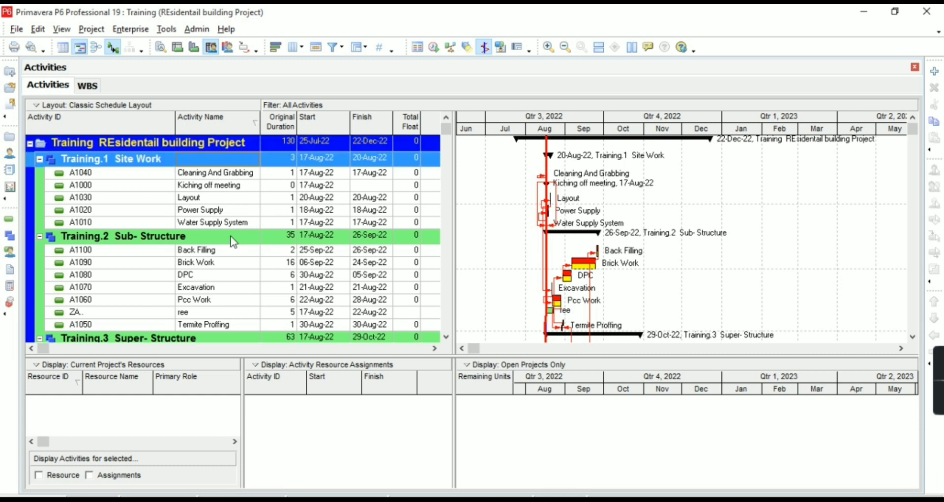
key(Up)
key(Up)
key(Up)
key(Up)
key(Up)
key(Up)
key(Up)
key(Up)
key(Up)
key(Up)
key(Up)
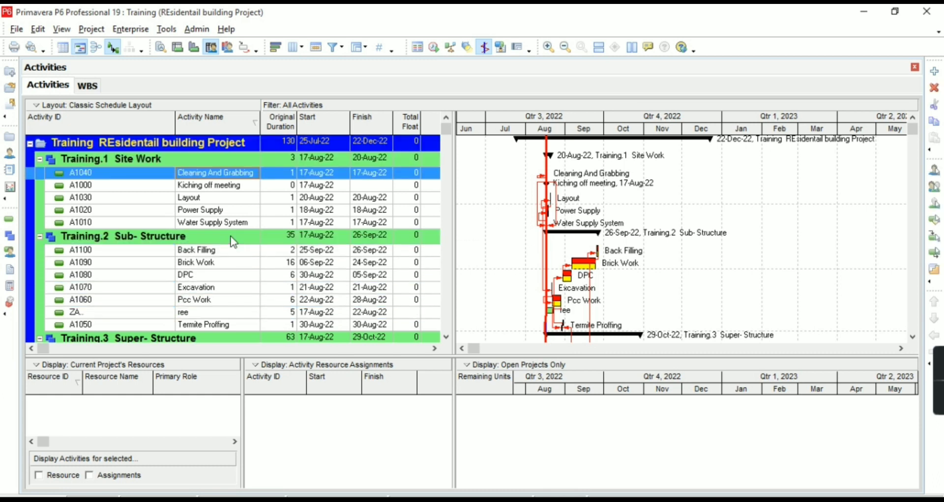
key(Down)
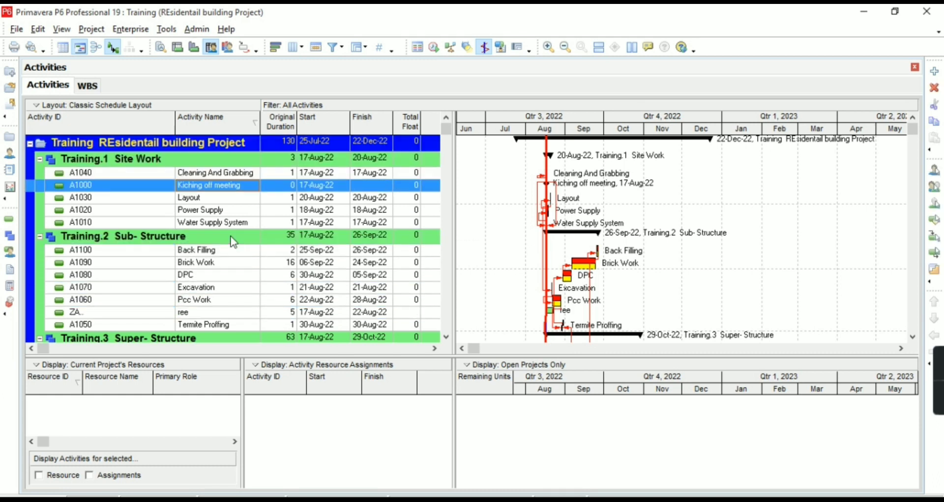
key(Down)
key(Down)
key(Down)
key(Down)
key(Down)
key(Down)
key(Down)
key(Down)
key(Down)
key(Down)
key(Down)
key(Down)
key(Down)
key(Down)
key(Down)
key(Down)
key(Down)
key(Down)
key(Down)
key(Down)
key(Down)
key(Down)
key(Down)
key(Down)
key(Down)
key(Down)
key(Up)
key(Up)
key(Up)
key(Up)
key(Up)
key(Up)
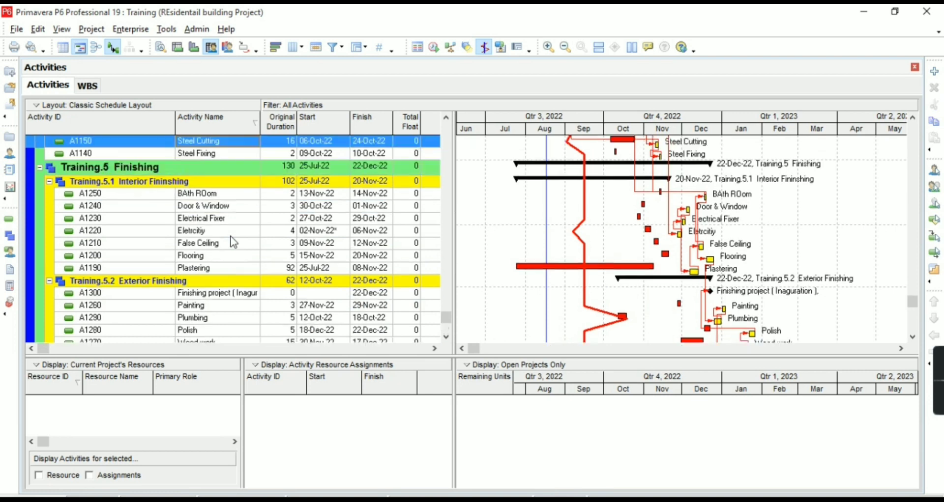
key(Up)
key(Up)
key(Up)
key(Up)
key(Up)
key(Up)
key(Up)
key(Up)
key(Up)
key(Up)
key(Up)
key(Up)
key(Up)
key(Up)
key(Up)
key(Up)
key(Up)
key(Up)
key(Up)
key(Up)
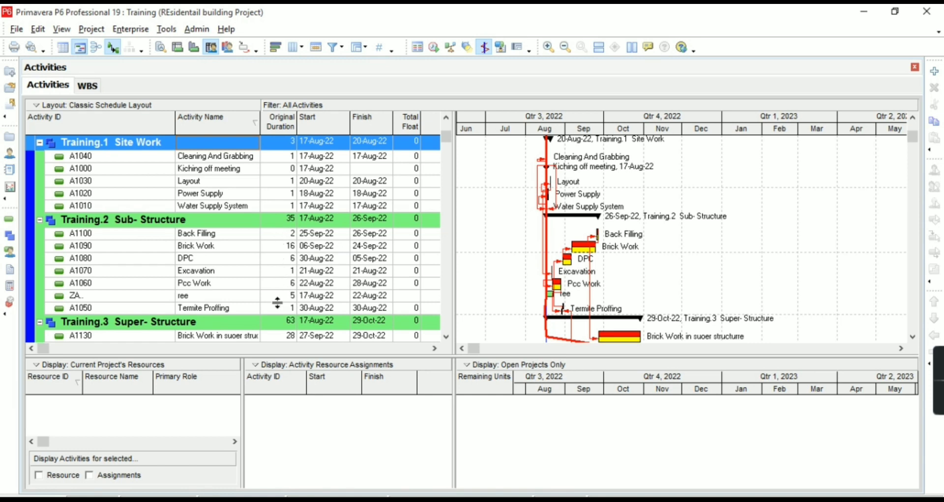
Step: Examine the Training schedule row by row, from the Site Work activities down to Flooring under Interior Finishing, with their dates and Gantt bars
key(Down)
key(Down)
key(Down)
key(Down)
key(Down)
key(Down)
key(Down)
key(Down)
key(Down)
key(Down)
key(Down)
key(Down)
key(Down)
key(Down)
key(Down)
key(Down)
key(Down)
key(Down)
key(Down)
key(Down)
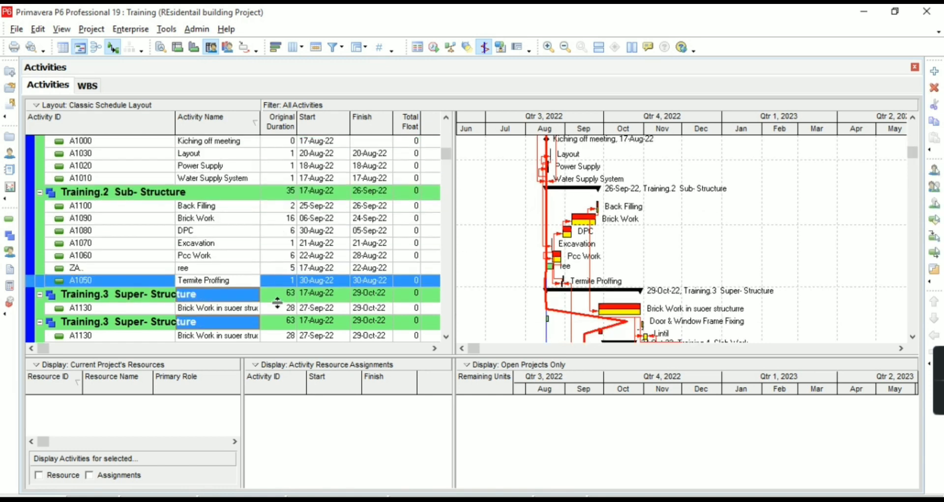
key(Down)
key(Down)
key(Down)
key(Down)
key(Down)
key(Down)
key(Down)
key(Down)
key(Down)
key(Down)
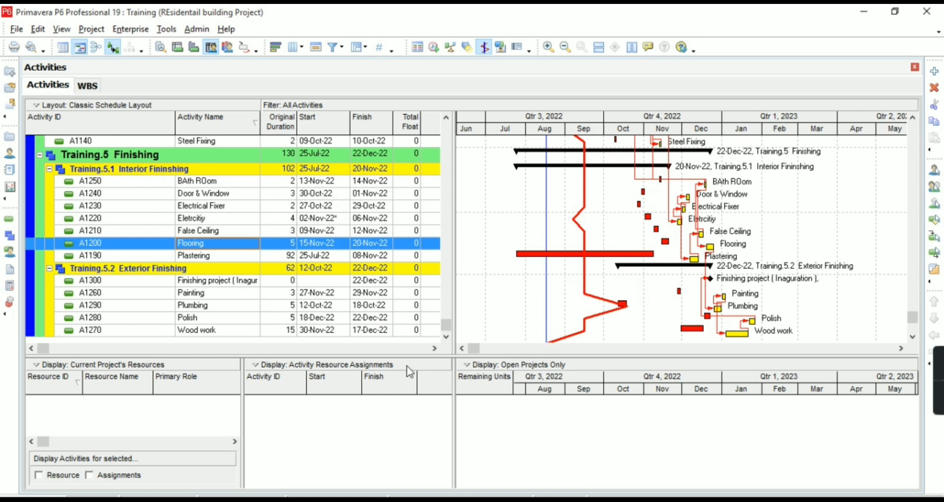
mouse_move(933, 394)
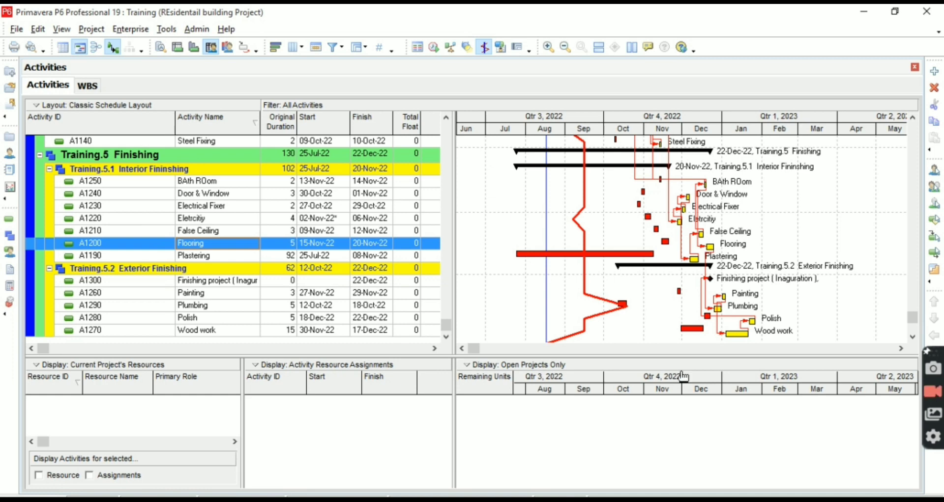